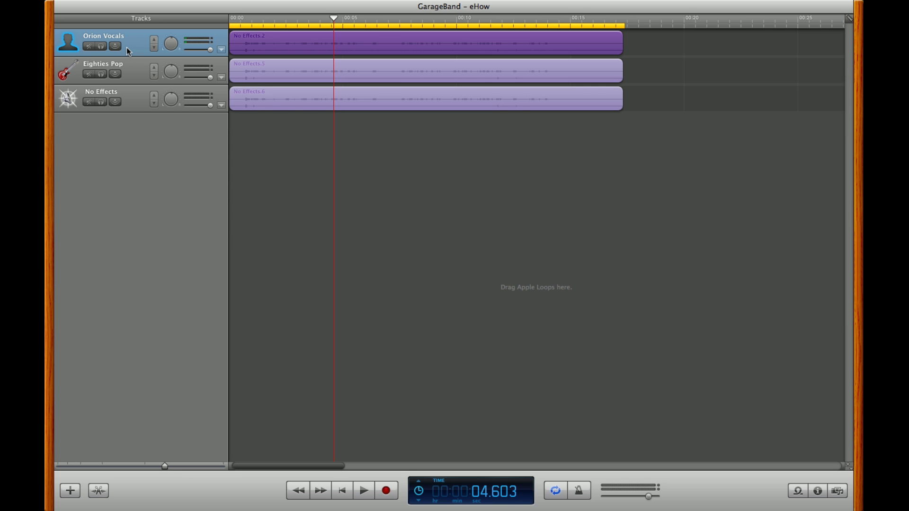
# Show Orion Vocals' track info, solo it, and play it back to about 11.3 seconds
pyautogui.click(818, 491)
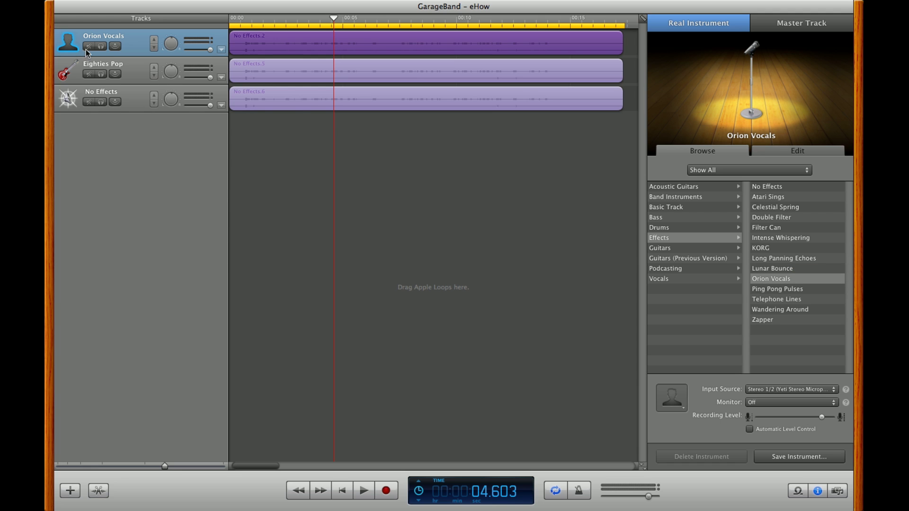
pyautogui.click(101, 46)
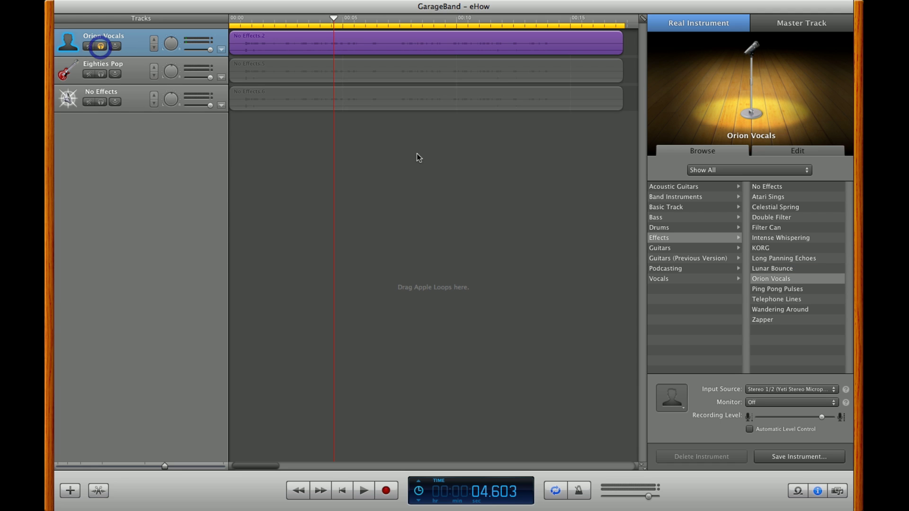
pyautogui.press('space')
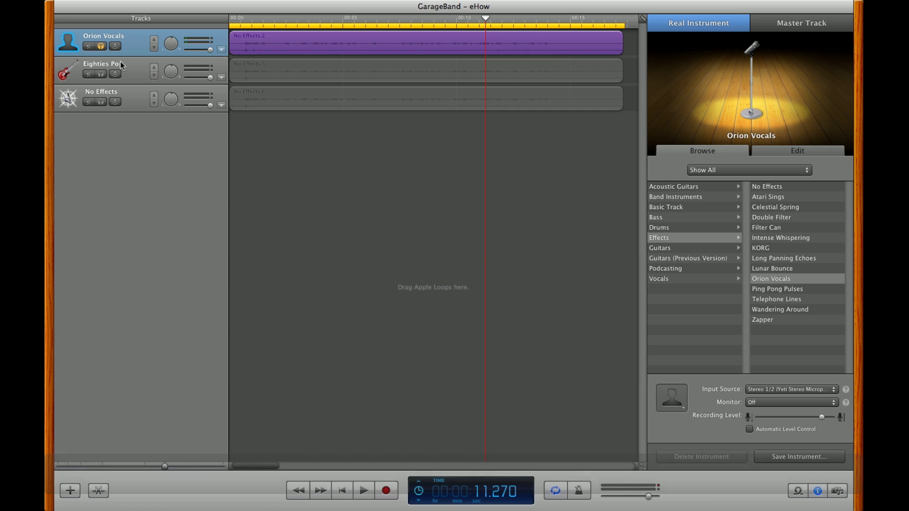
# Move the solo from Orion Vocals to Eighties Pop and play it from the start to about 9.8 seconds
pyautogui.click(101, 47)
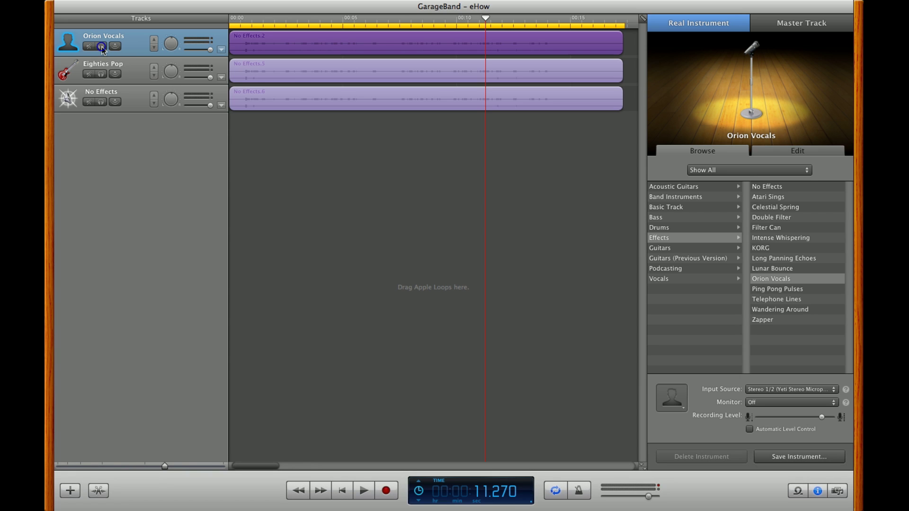
pyautogui.click(126, 63)
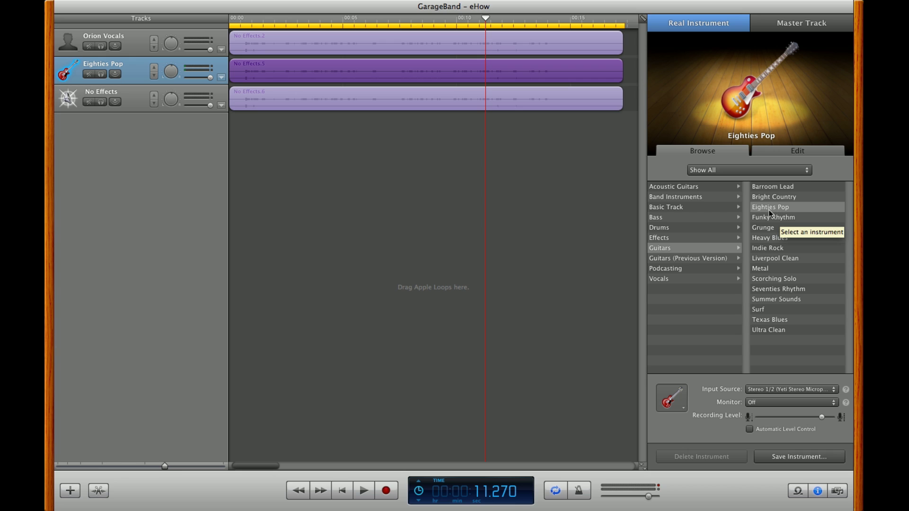
pyautogui.click(100, 75)
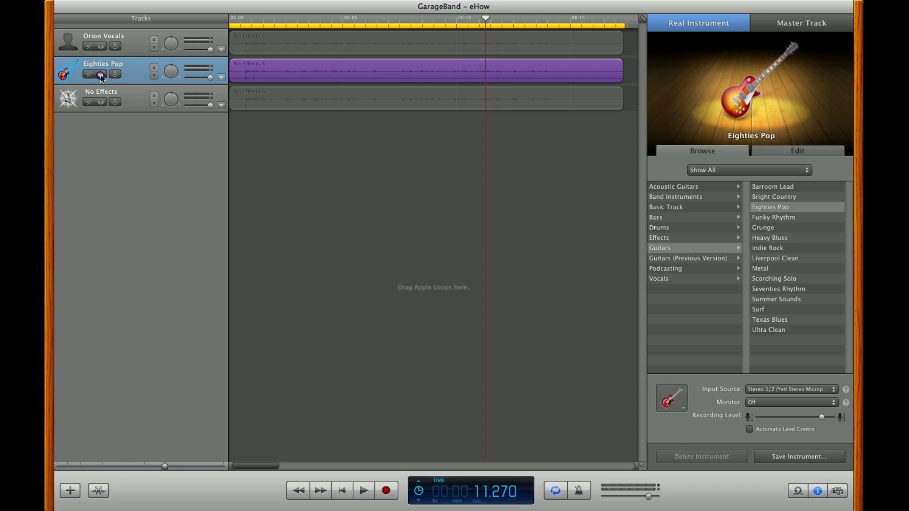
pyautogui.press('Return')
pyautogui.press('space')
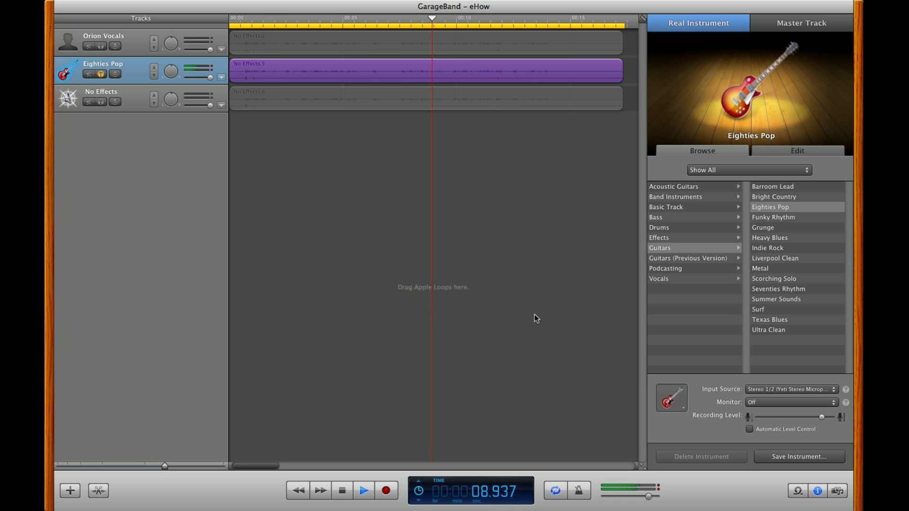
pyautogui.press('space')
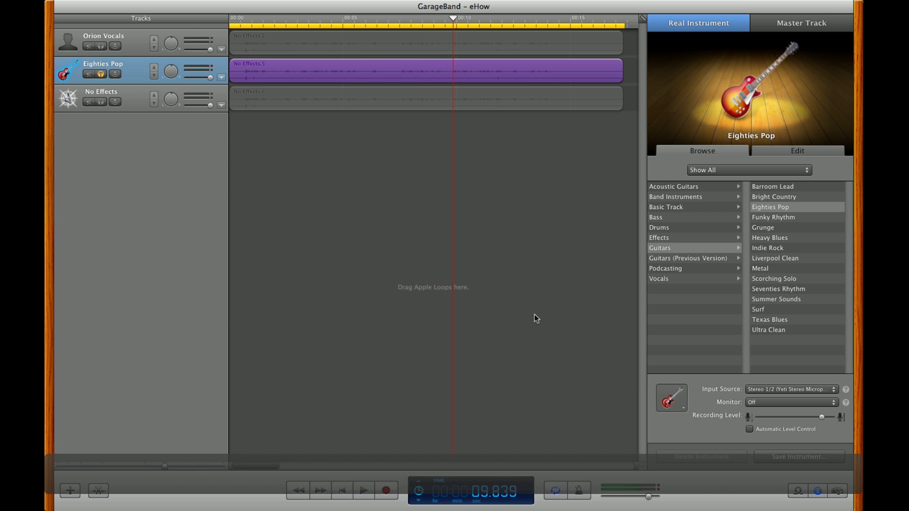
# Unsolo Eighties Pop and select No Effects to show its Noise Gate, Compressor and Track Echo chain
pyautogui.click(101, 73)
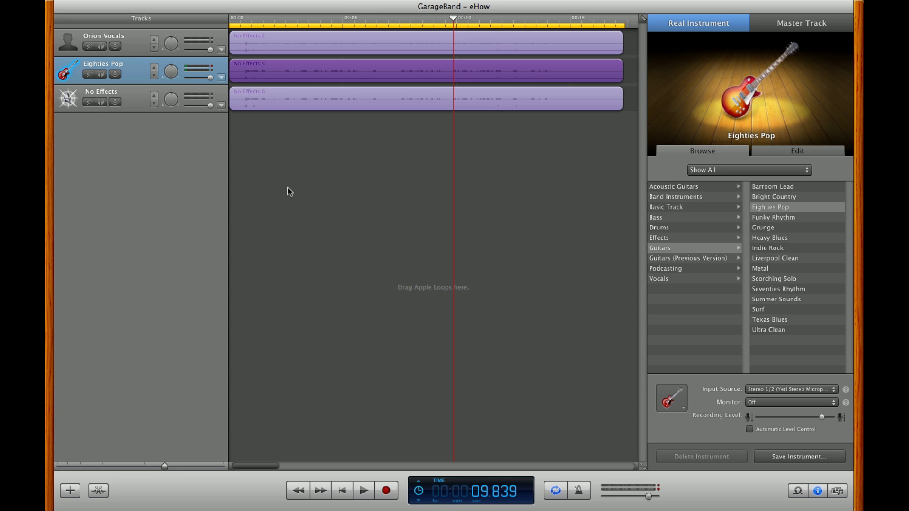
pyautogui.click(129, 93)
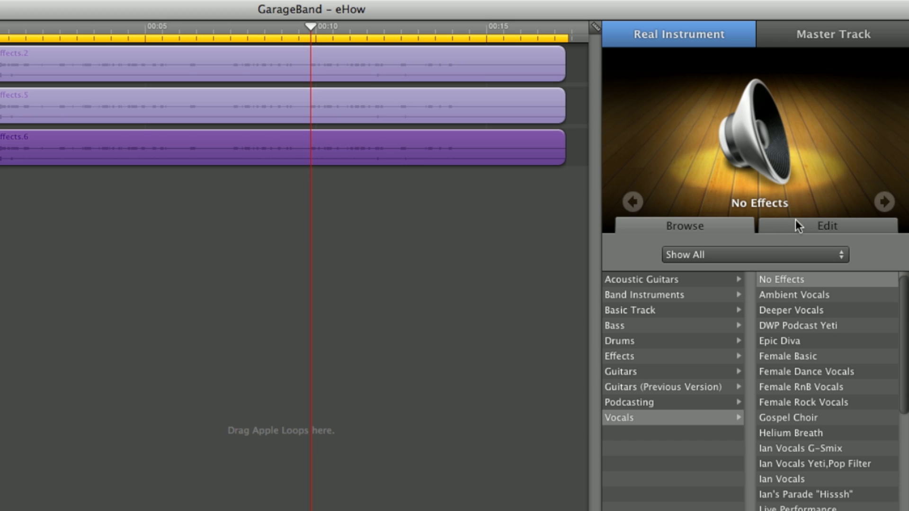
pyautogui.click(828, 226)
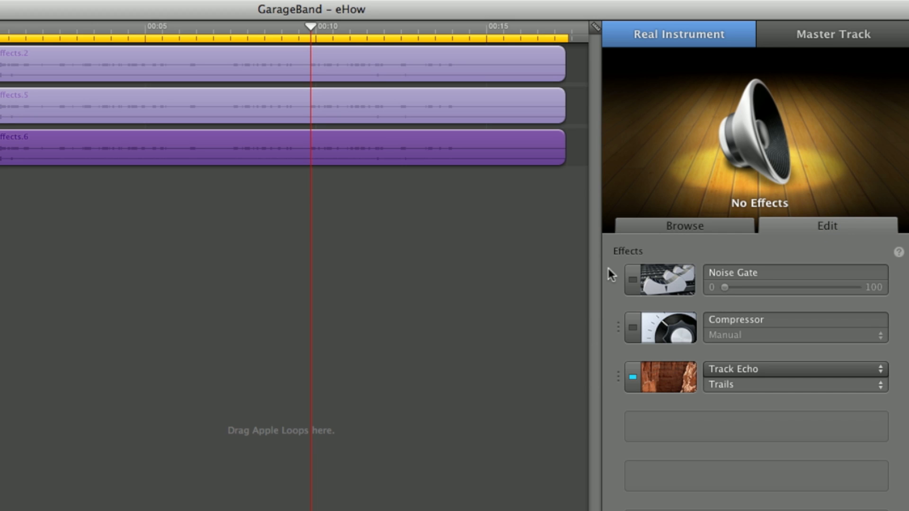
# Solo the No Effects track and play it from the start to about 5.7 seconds
pyautogui.moveTo(658, 379)
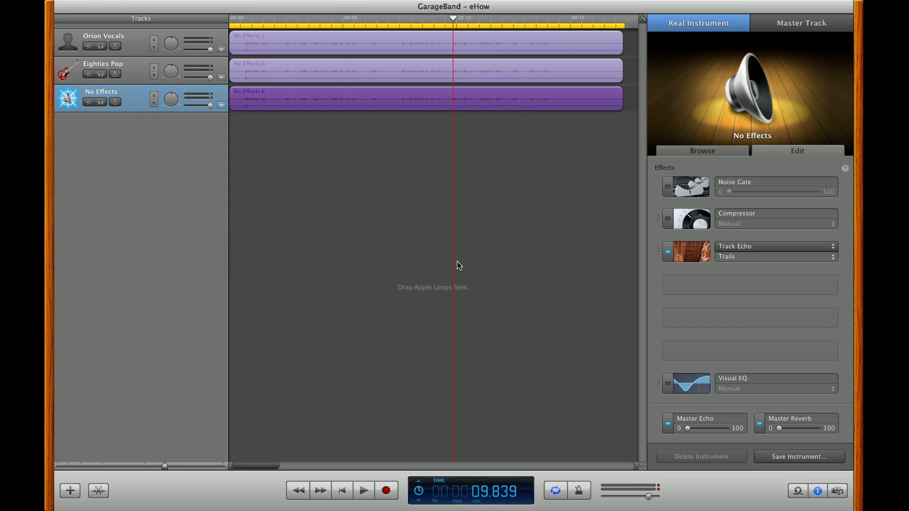
pyautogui.click(101, 101)
pyautogui.press('Return')
pyautogui.press('space')
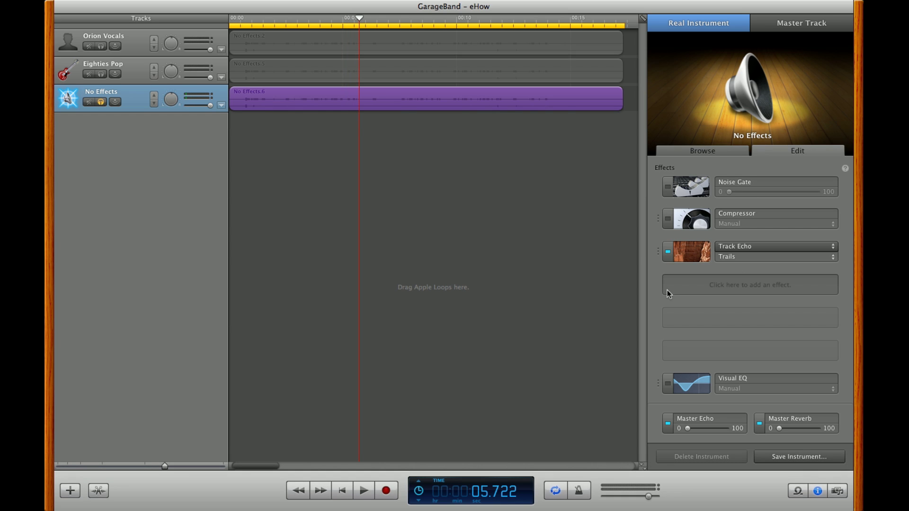
# Add Vocal Transformer under Track Echo and open its settings on the Default preset
pyautogui.click(695, 287)
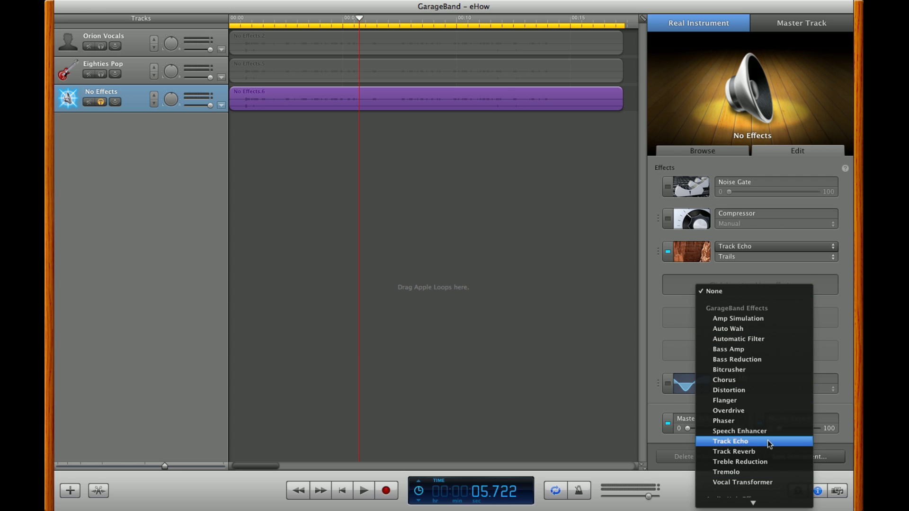
pyautogui.click(742, 482)
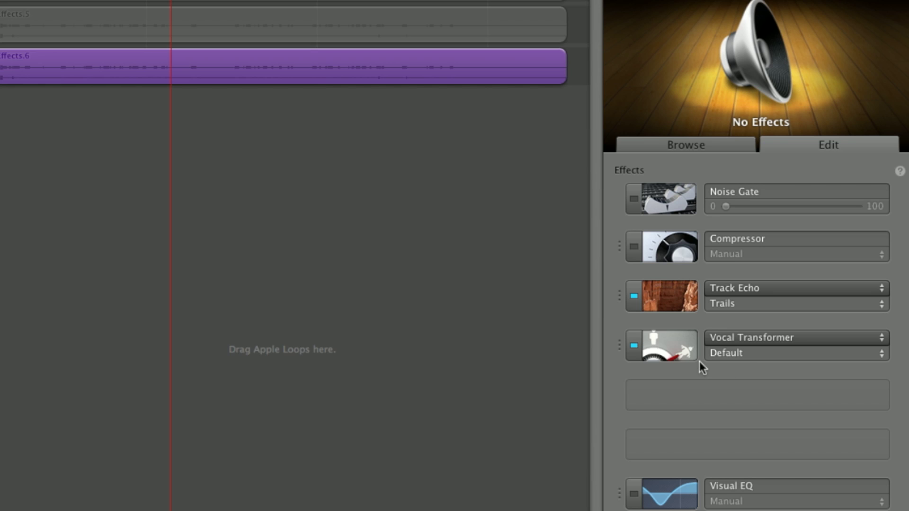
pyautogui.moveTo(685, 357)
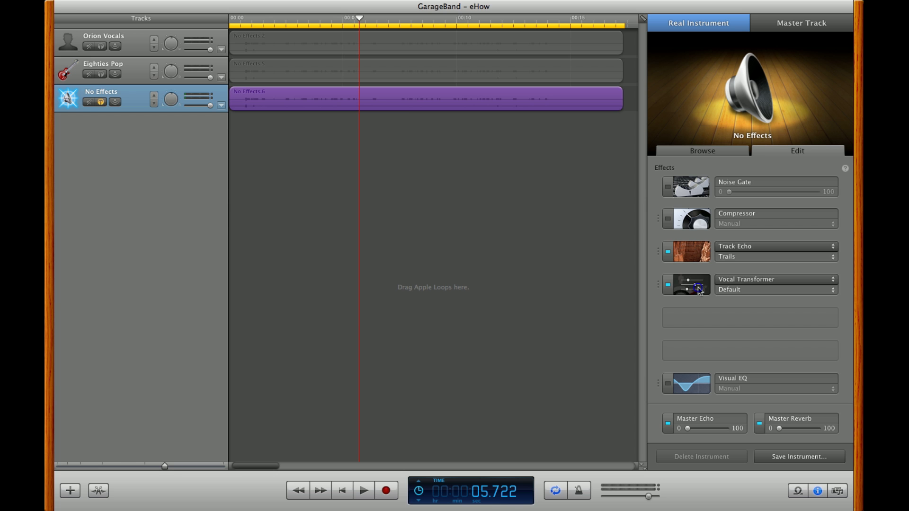
pyautogui.click(683, 357)
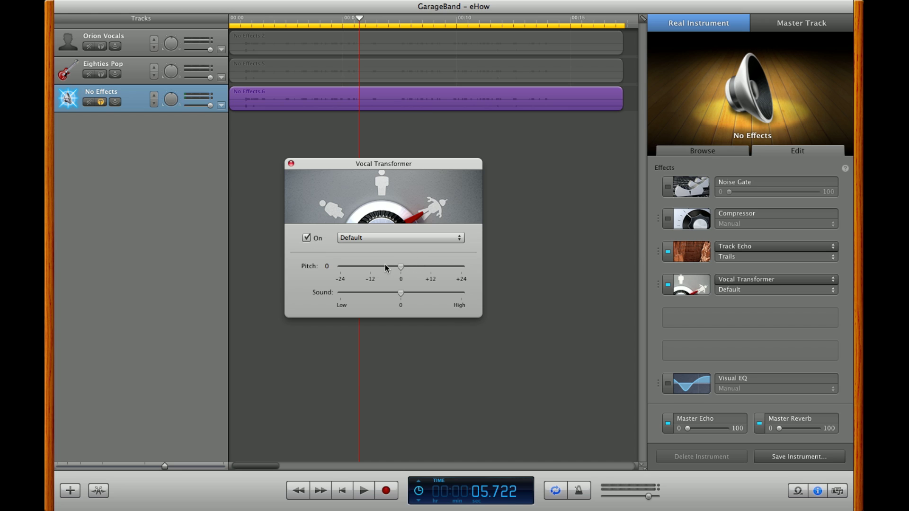
# Set Vocal Transformer Pitch to +14 and Sound just above its midpoint
pyautogui.moveTo(381, 267); pyautogui.dragTo(361, 267)
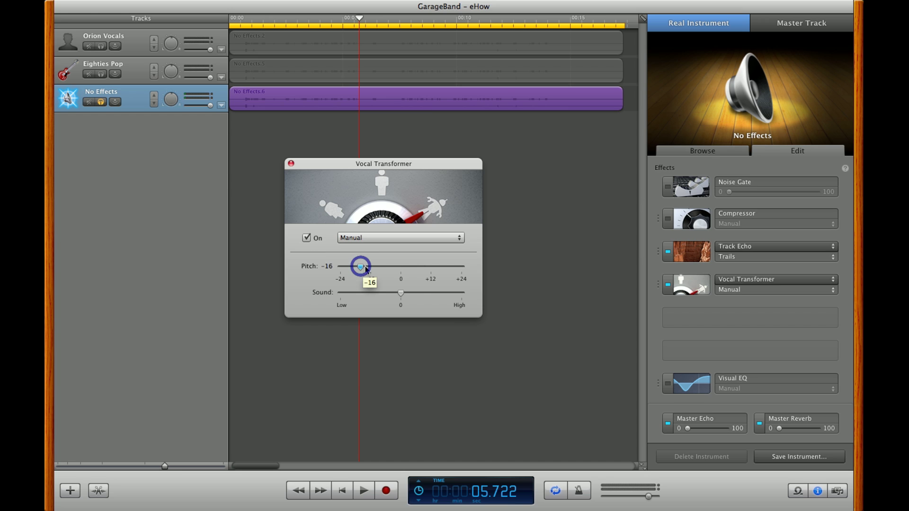
pyautogui.click(433, 292)
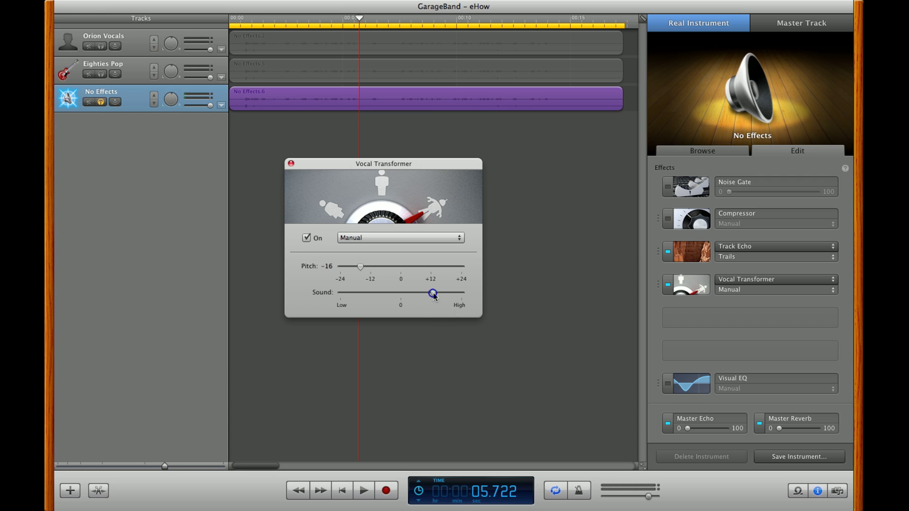
pyautogui.click(356, 294)
pyautogui.click(416, 293)
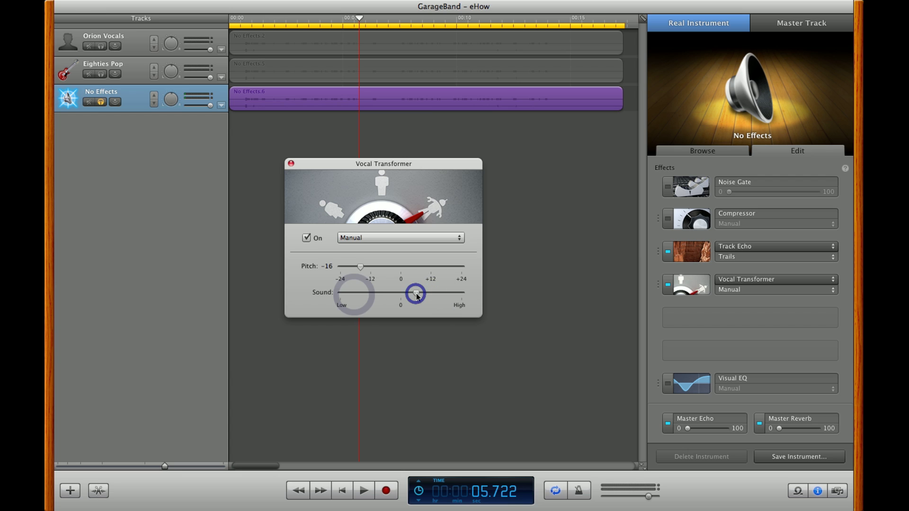
pyautogui.click(433, 267)
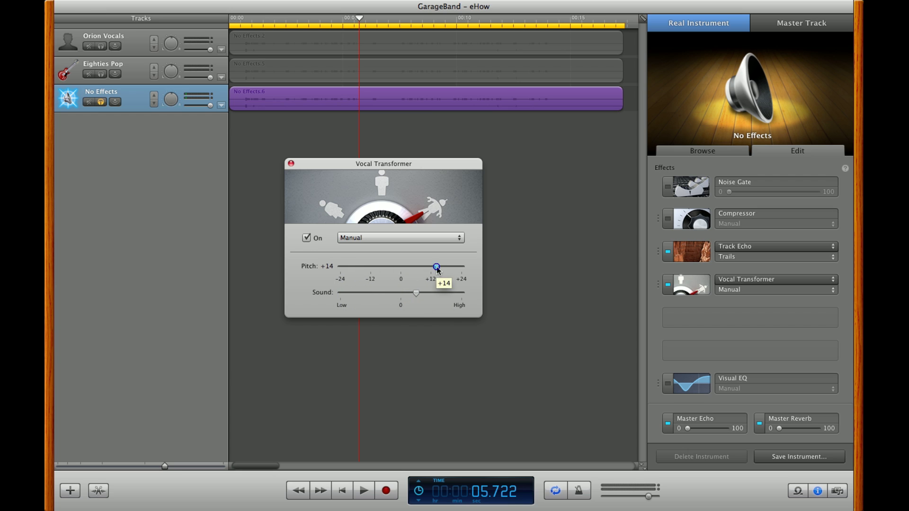
# Preview the song from the start to about 5.1 seconds, then close the Vocal Transformer window
pyautogui.press('Return')
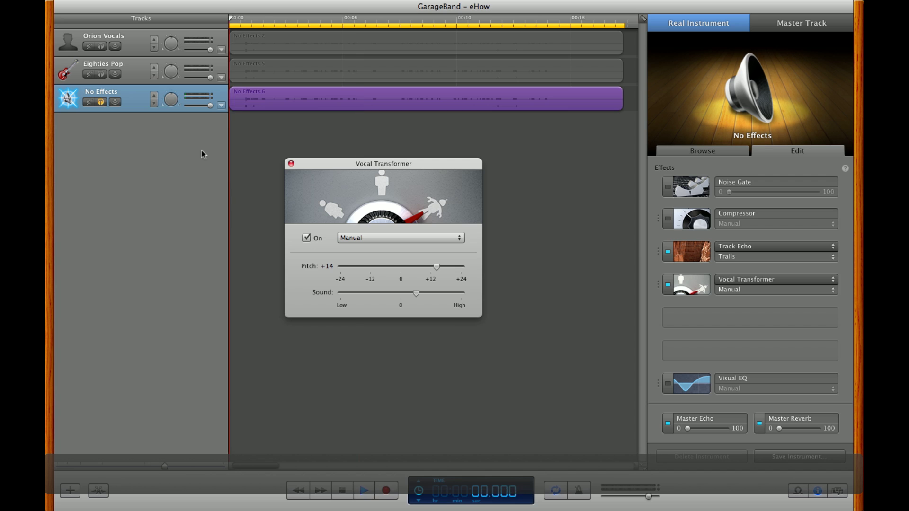
pyautogui.press('space')
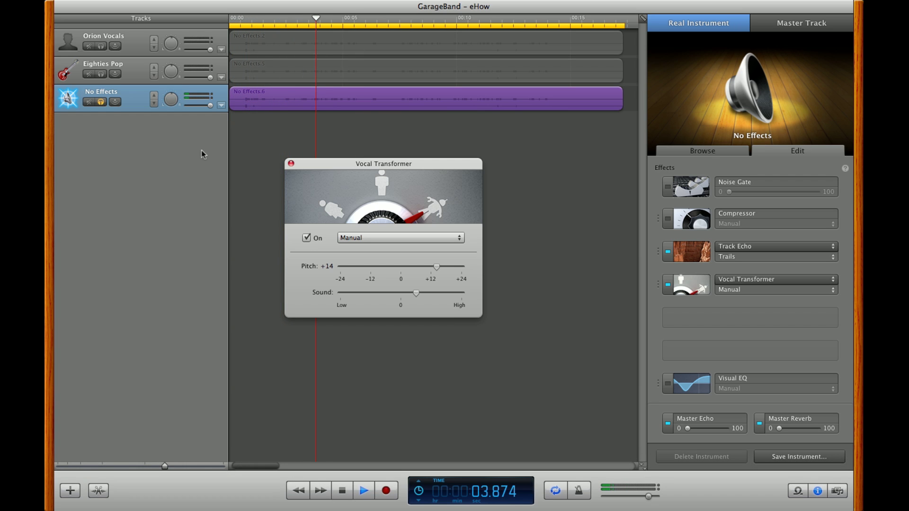
pyautogui.press('space')
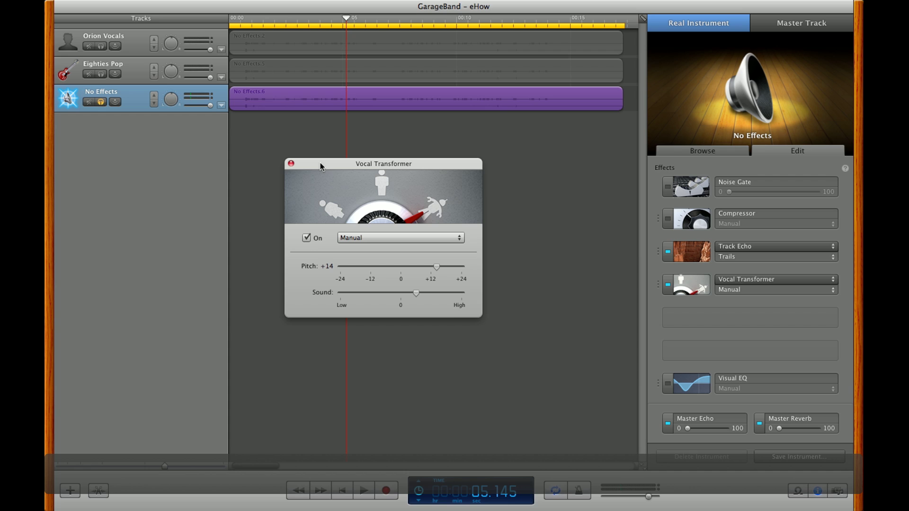
pyautogui.click(291, 164)
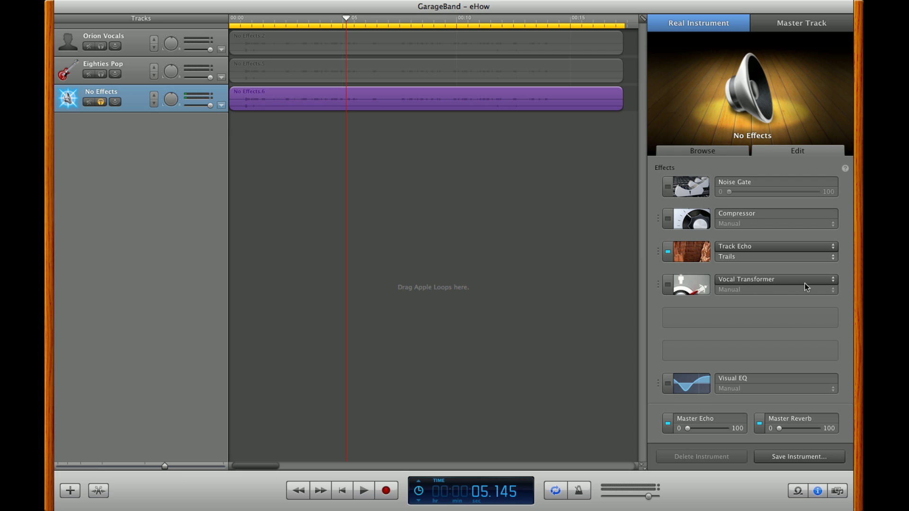
# Swap the Vocal Transformer slot for a Chorus effect with its Default preset
pyautogui.click(833, 282)
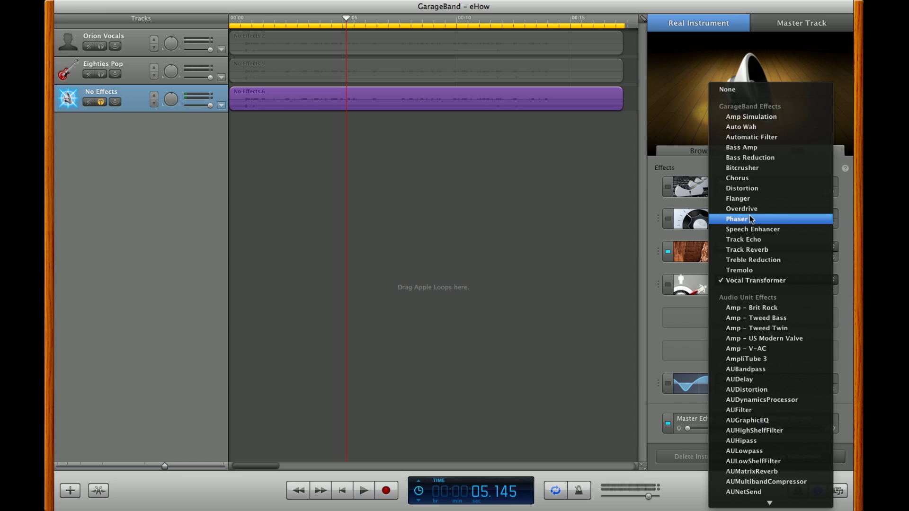
pyautogui.click(737, 179)
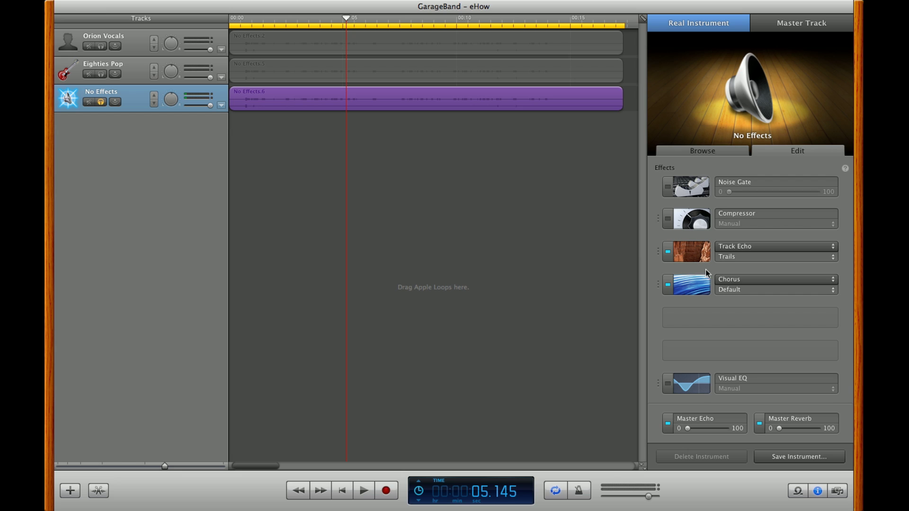
# Apply the Glimmer preset to Chorus and preview the song from the start past 6.7 seconds
pyautogui.moveTo(684, 285)
pyautogui.click(695, 290)
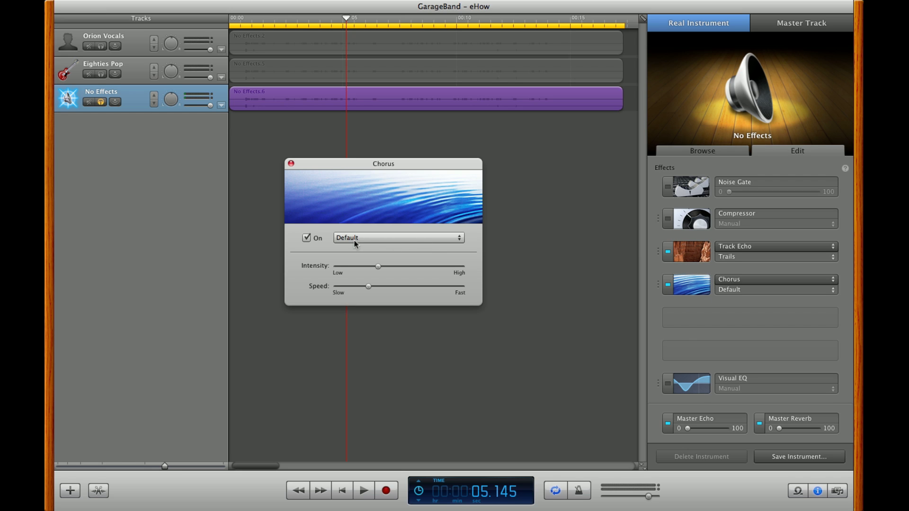
pyautogui.click(458, 242)
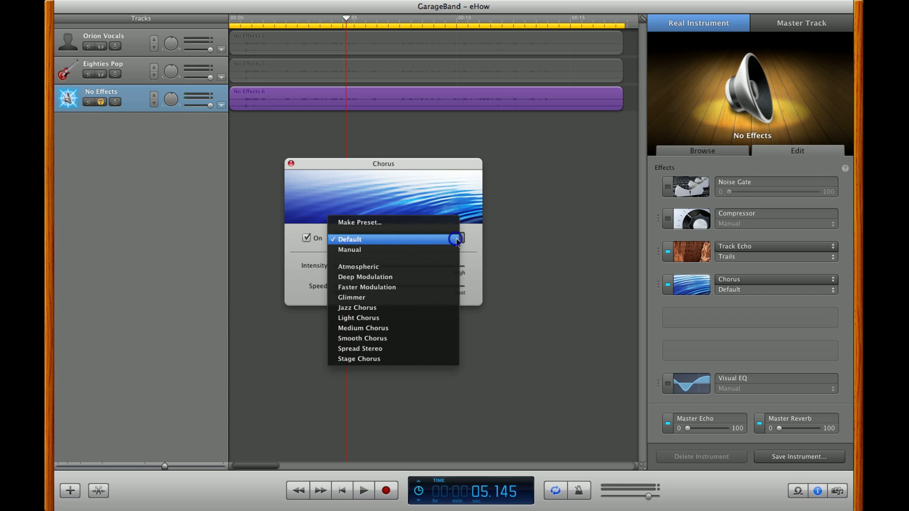
pyautogui.click(370, 298)
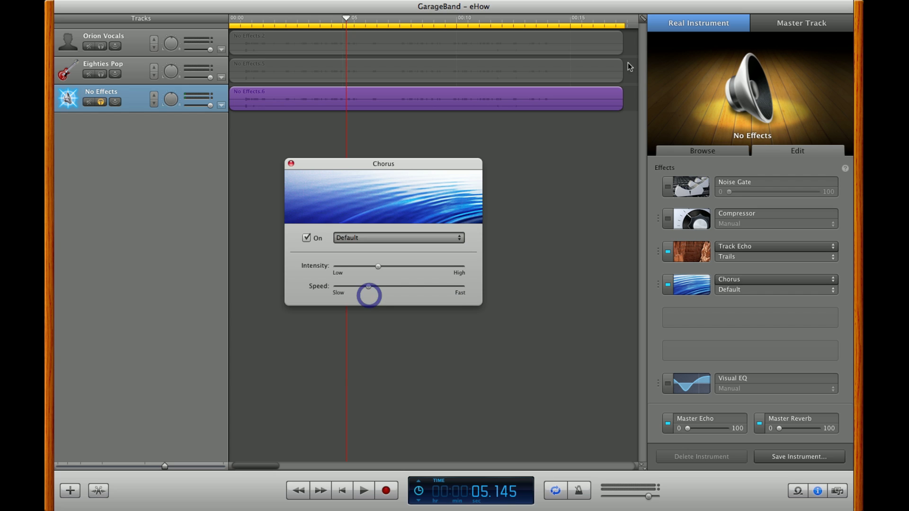
pyautogui.press('Return')
pyautogui.press('space')
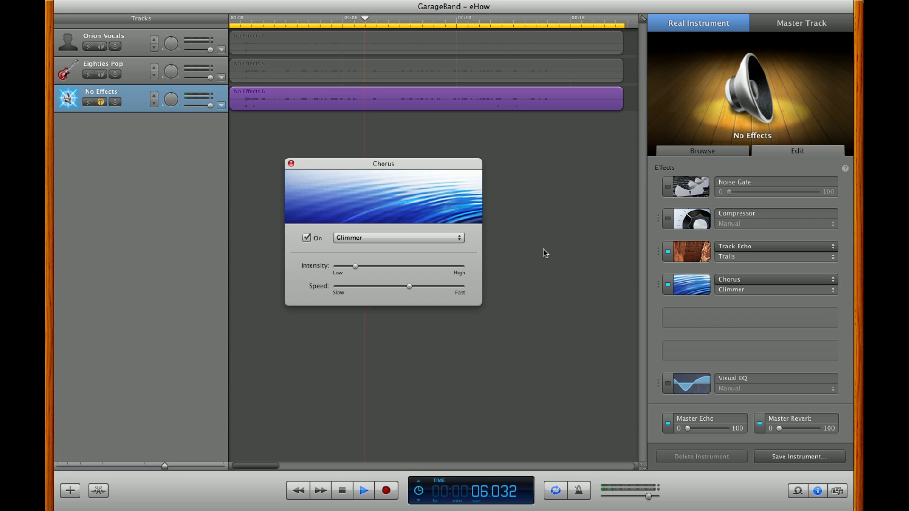
pyautogui.press('space')
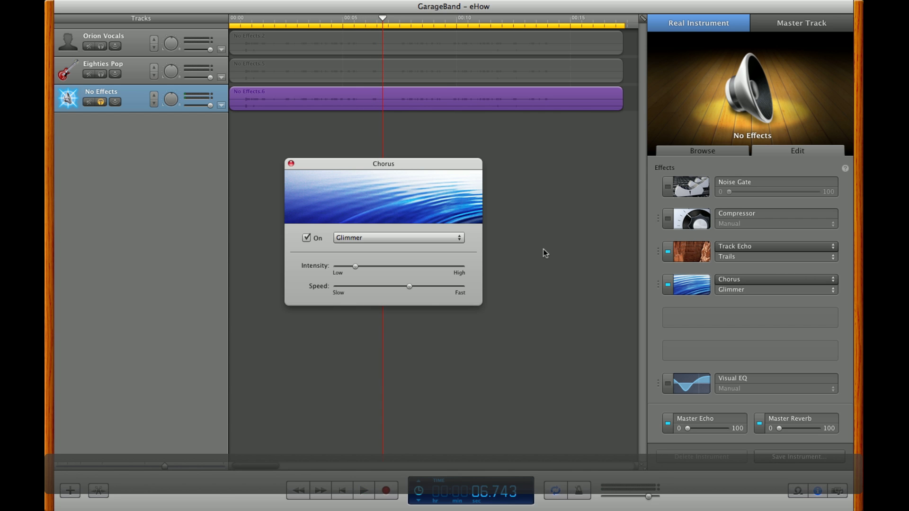